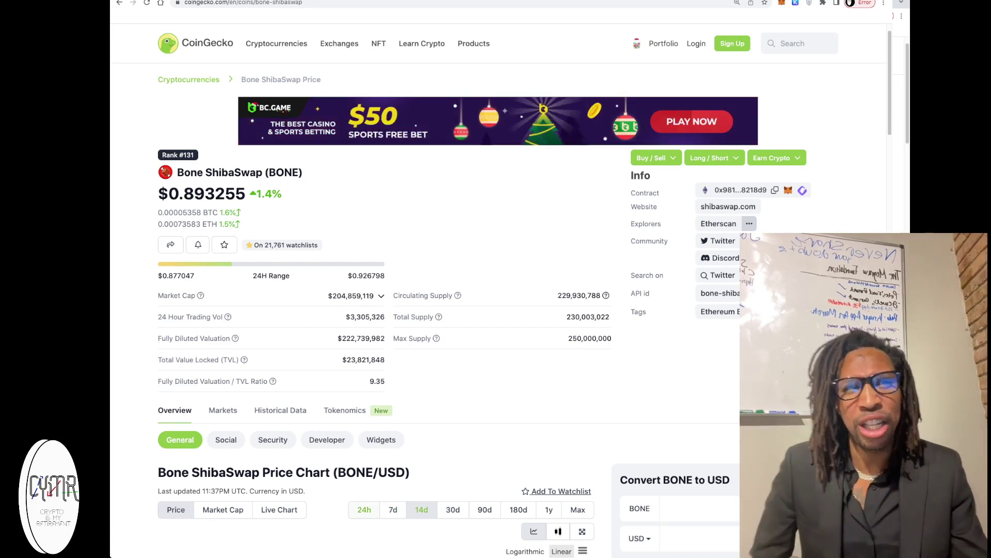
pyautogui.scroll(-2, 244, 313)
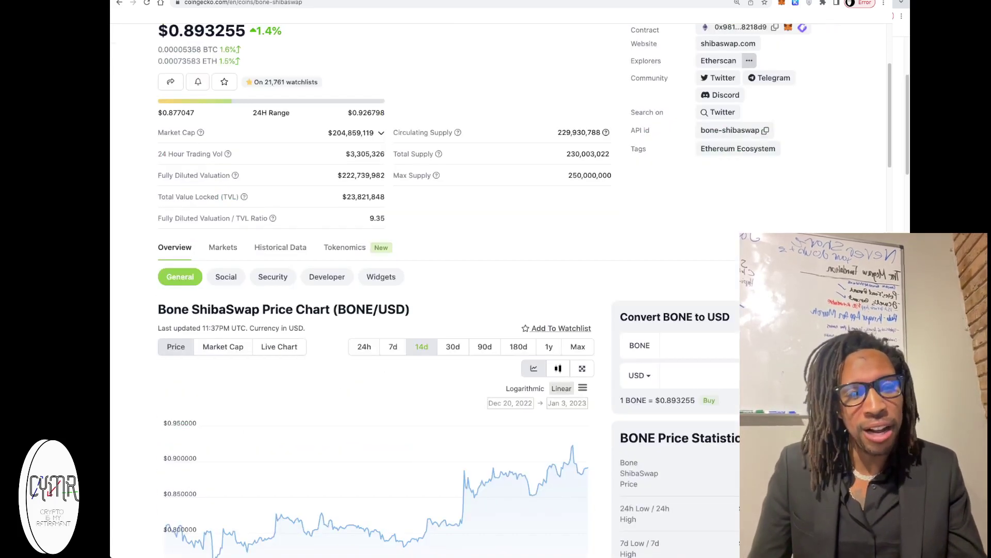
pyautogui.scroll(-2, 244, 313)
pyautogui.scroll(-1, 244, 313)
pyautogui.scroll(-3, 244, 314)
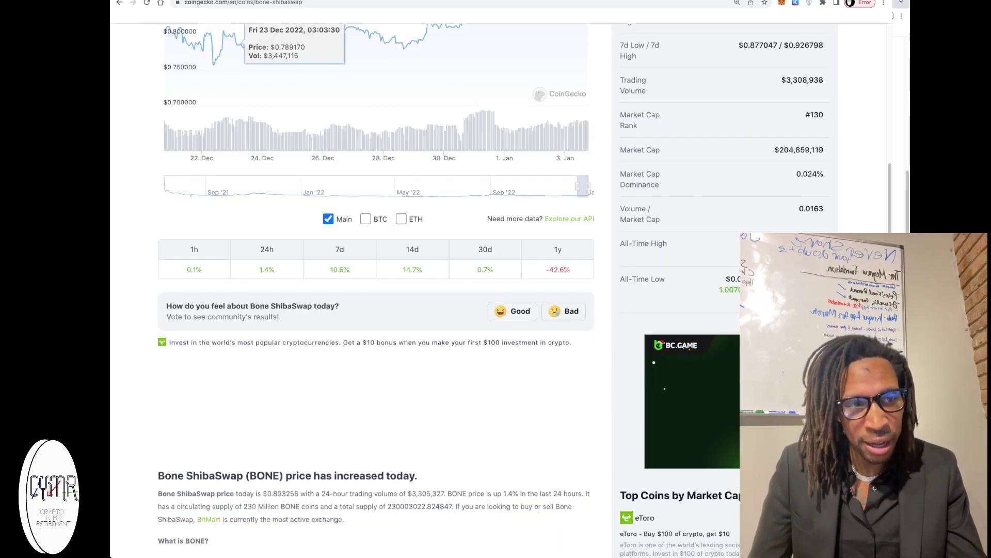
pyautogui.scroll(-1, 244, 313)
pyautogui.scroll(-3, 371, 309)
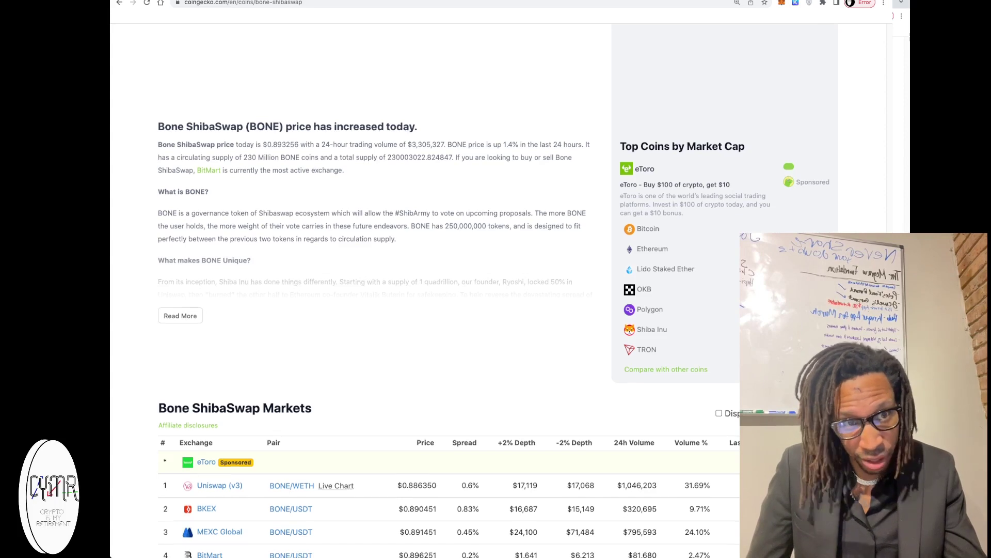
pyautogui.scroll(-2, 496, 310)
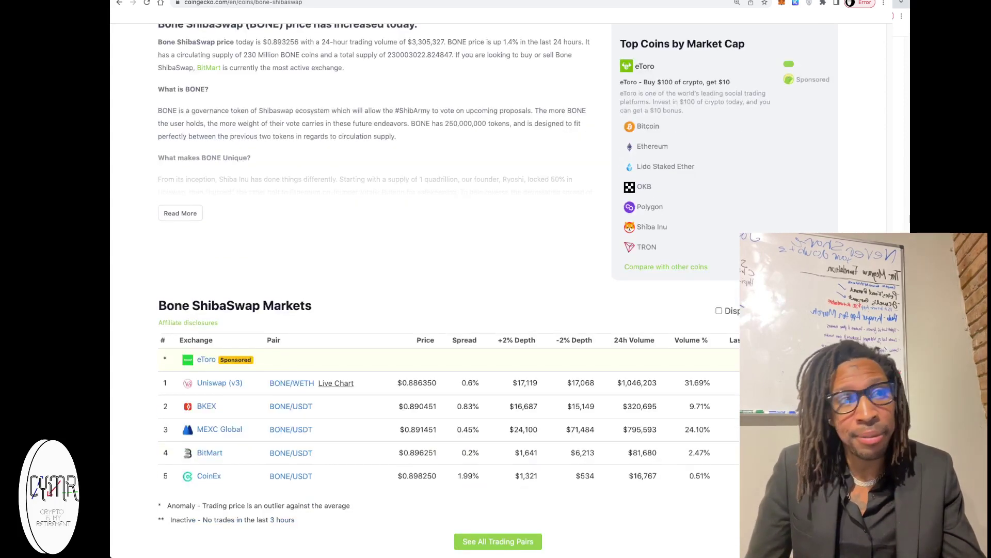
pyautogui.scroll(10, 496, 310)
pyautogui.scroll(3, 496, 310)
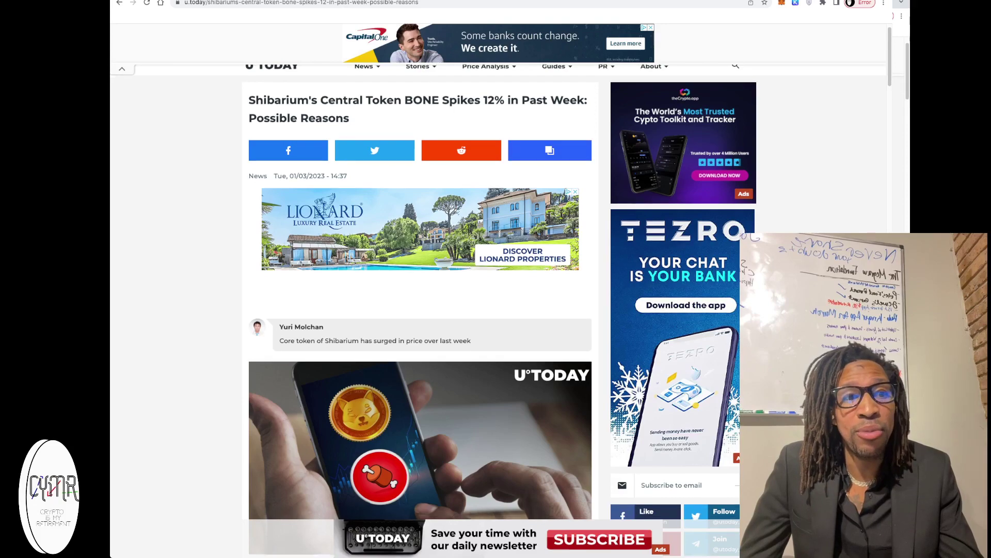
pyautogui.scroll(-3, 420, 311)
pyautogui.scroll(-2, 421, 310)
pyautogui.scroll(-1, 420, 310)
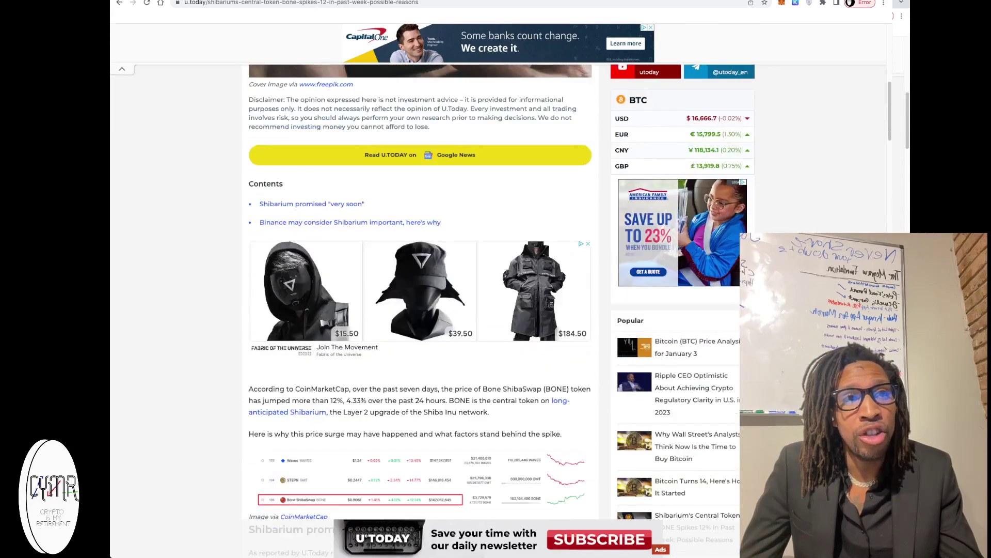
pyautogui.scroll(-1, 420, 310)
pyautogui.scroll(-2, 419, 309)
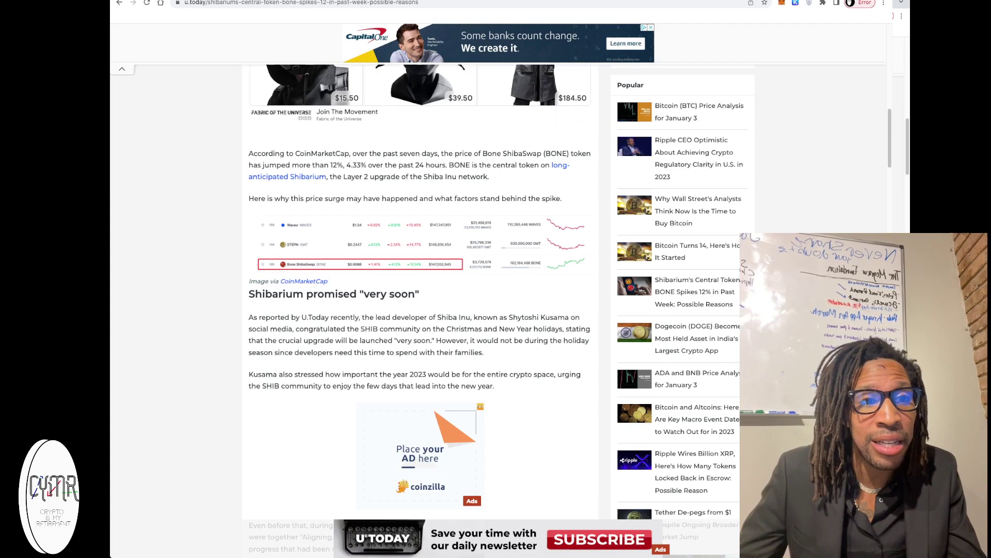
pyautogui.scroll(-3, 496, 310)
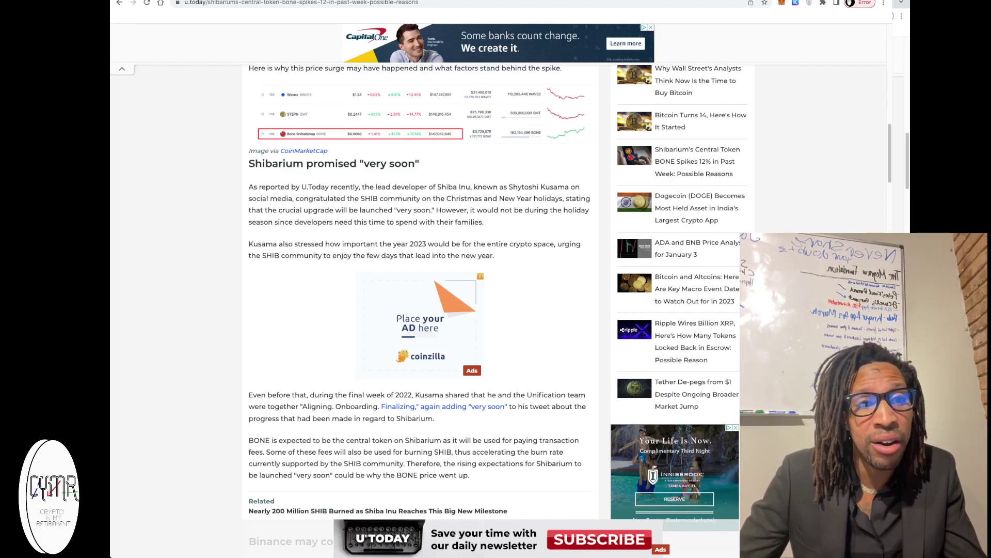
pyautogui.scroll(-2, 419, 310)
pyautogui.scroll(-1, 419, 310)
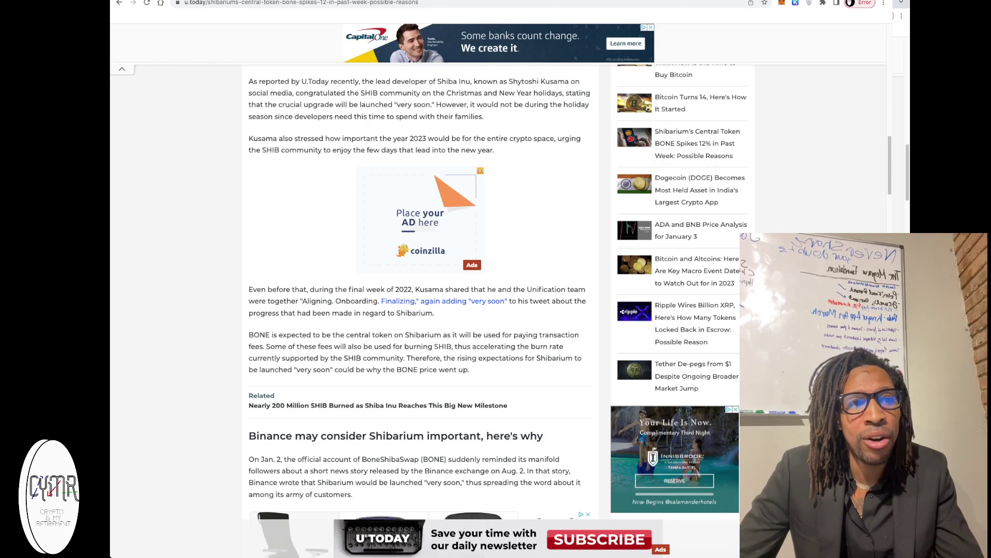
pyautogui.scroll(-3, 422, 310)
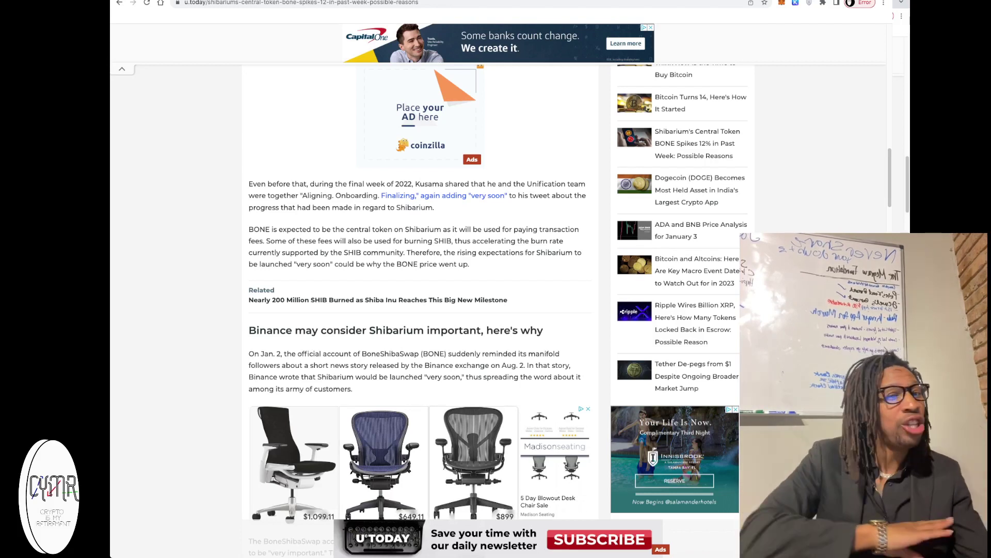
pyautogui.scroll(-1, 422, 310)
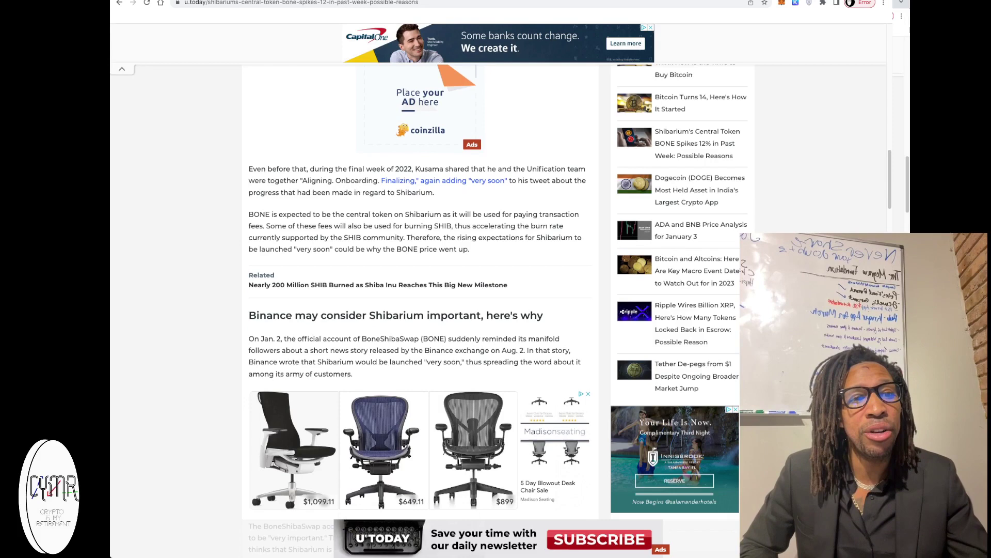
pyautogui.scroll(-4, 422, 310)
pyautogui.scroll(-3, 422, 309)
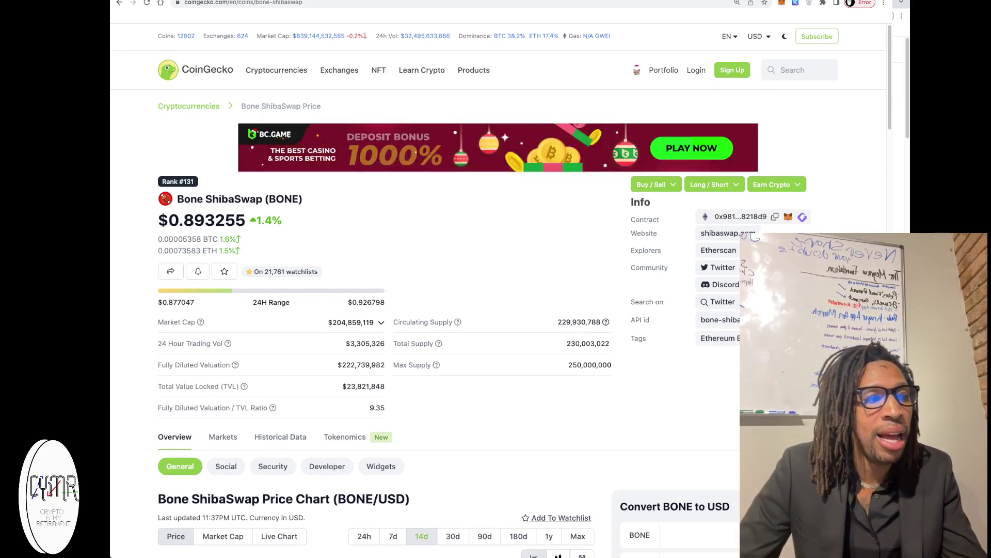
pyautogui.scroll(-5, 349, 302)
pyautogui.scroll(-1, 351, 214)
pyautogui.scroll(-1, 351, 214)
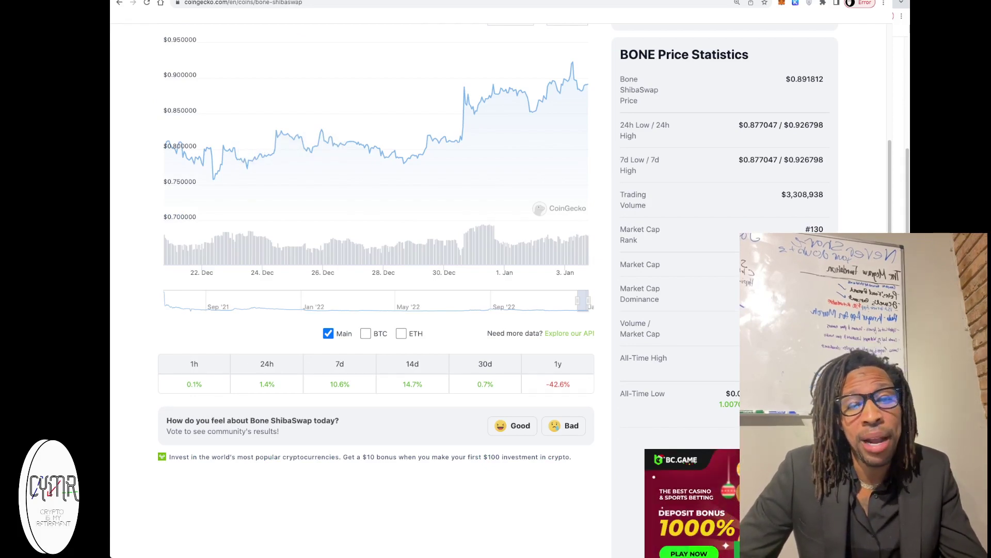
# Step: Reload the BONE price page twice to refresh its chart and statistics
pyautogui.hotkey('ctrl', 'r')
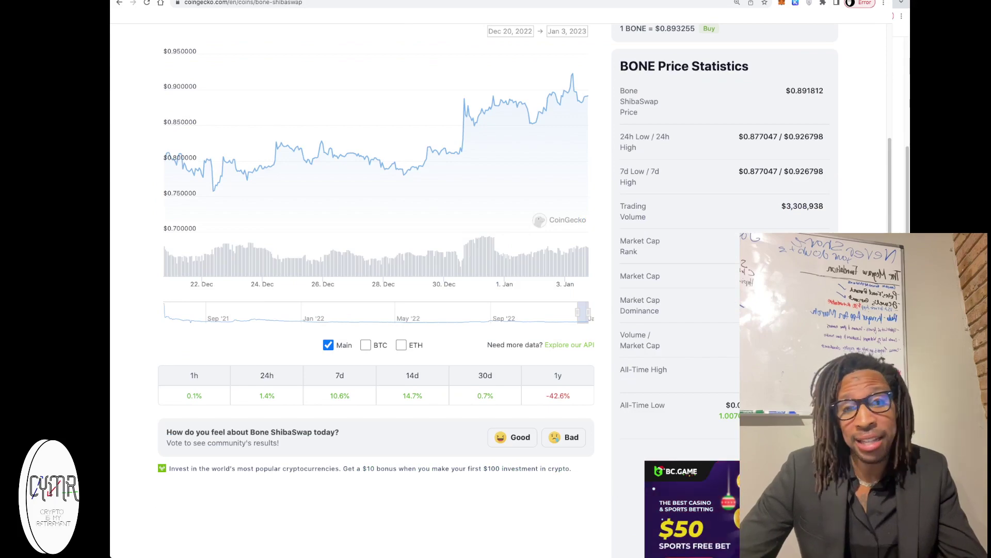
pyautogui.hotkey('ctrl', 'r')
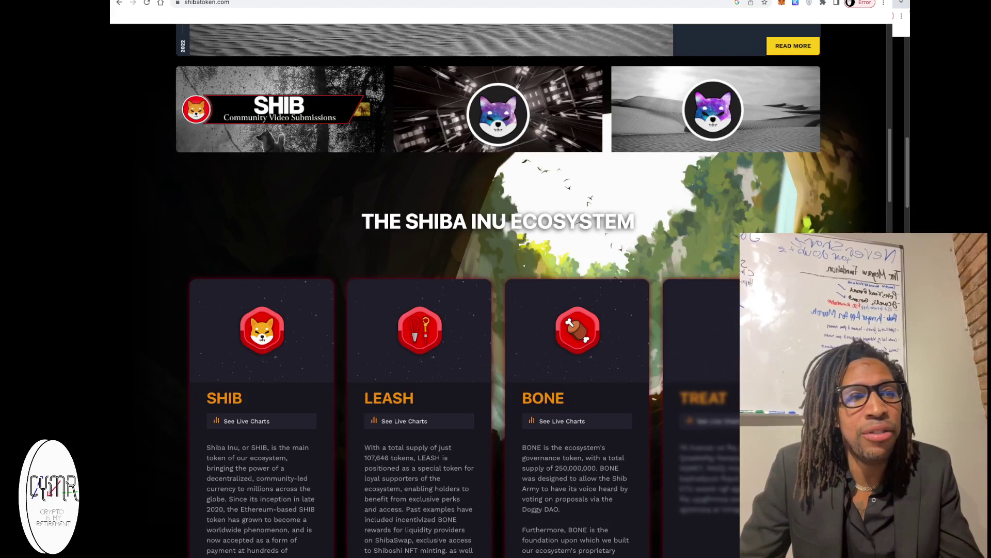
pyautogui.scroll(-2, 498, 286)
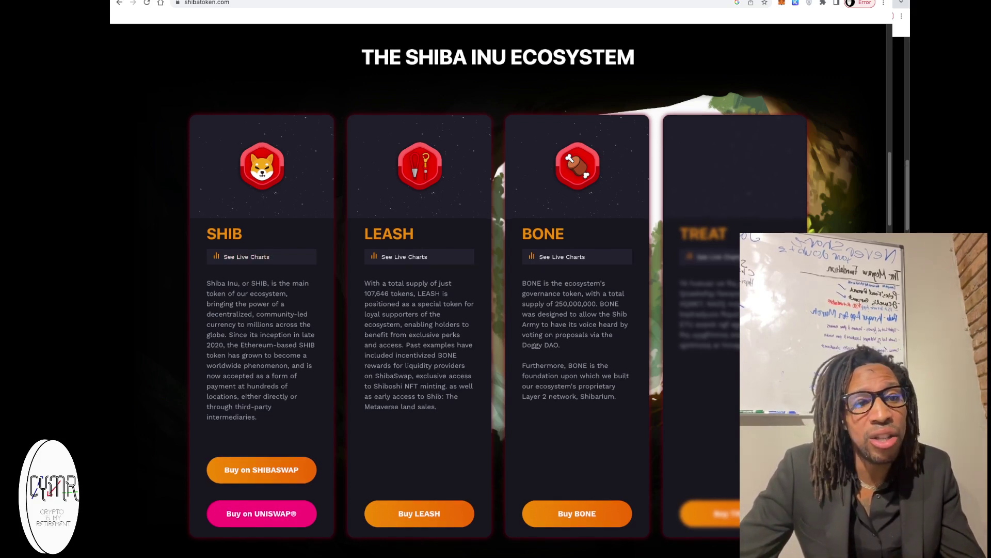
pyautogui.scroll(-3, 588, 203)
pyautogui.scroll(-2, 587, 203)
pyautogui.scroll(4, 587, 204)
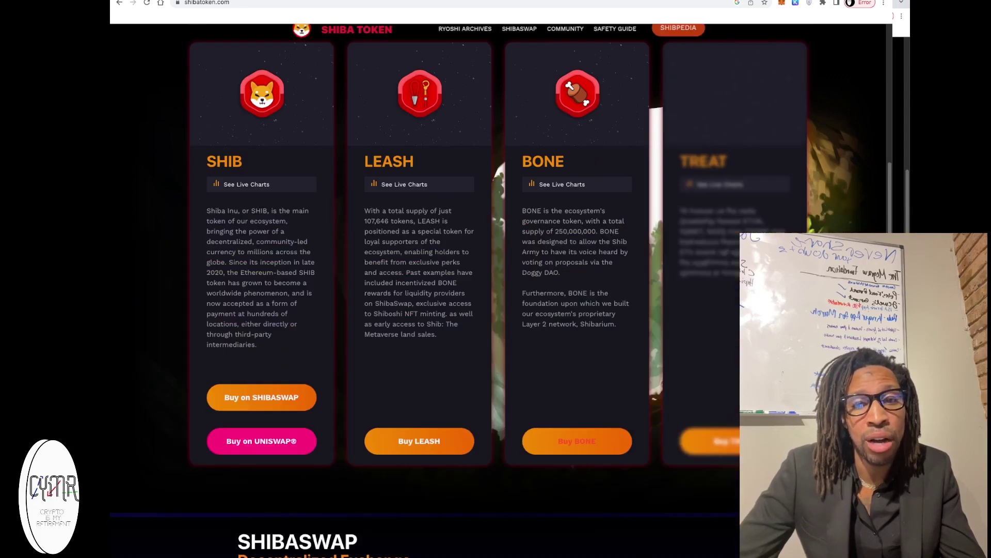
pyautogui.scroll(1, 588, 203)
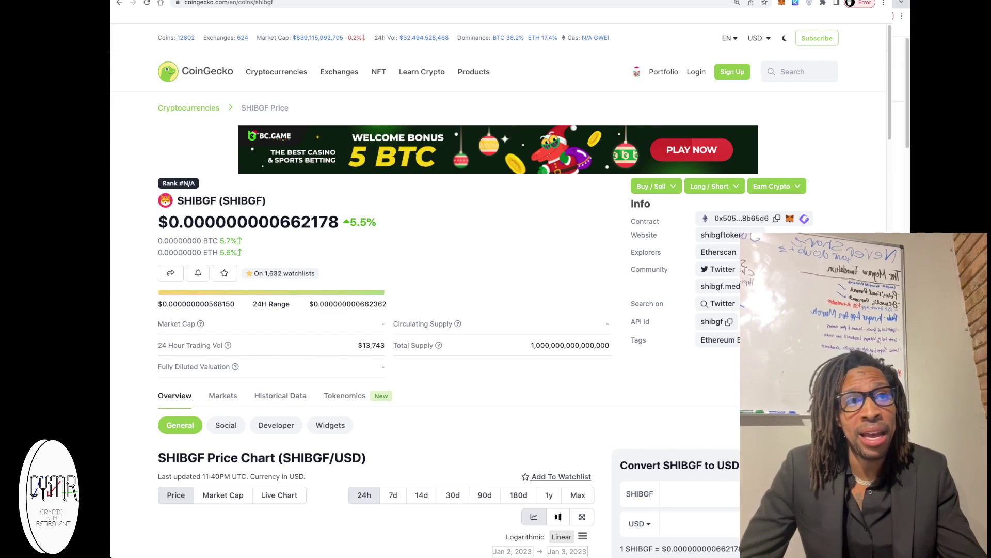
# Step: Reload the SHIBGF price page and go to the shibgftoken.com website
pyautogui.hotkey('ctrl', 'l')
pyautogui.press('Return')
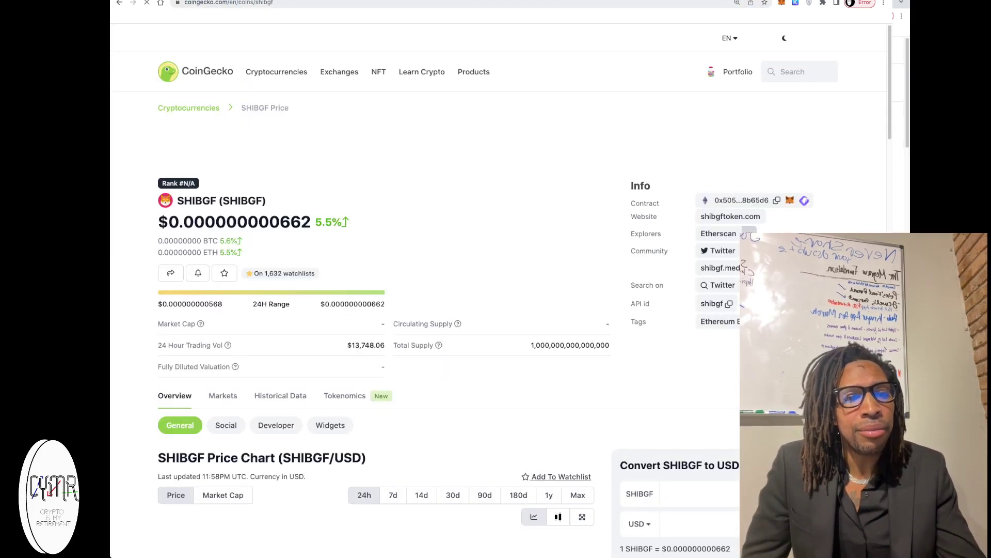
pyautogui.scroll(-4, 496, 310)
pyautogui.scroll(-5, 496, 310)
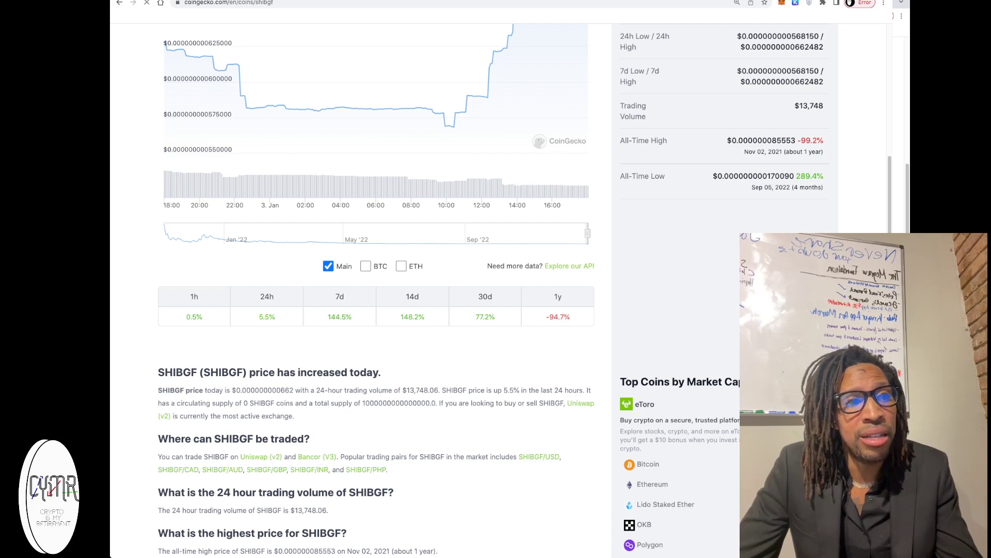
pyautogui.scroll(5, 496, 310)
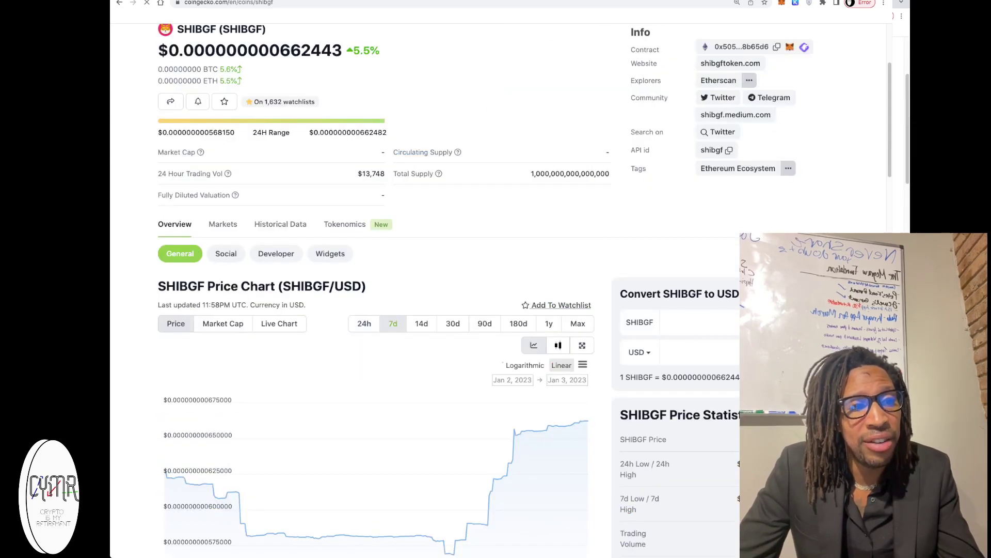
pyautogui.scroll(-3, 392, 323)
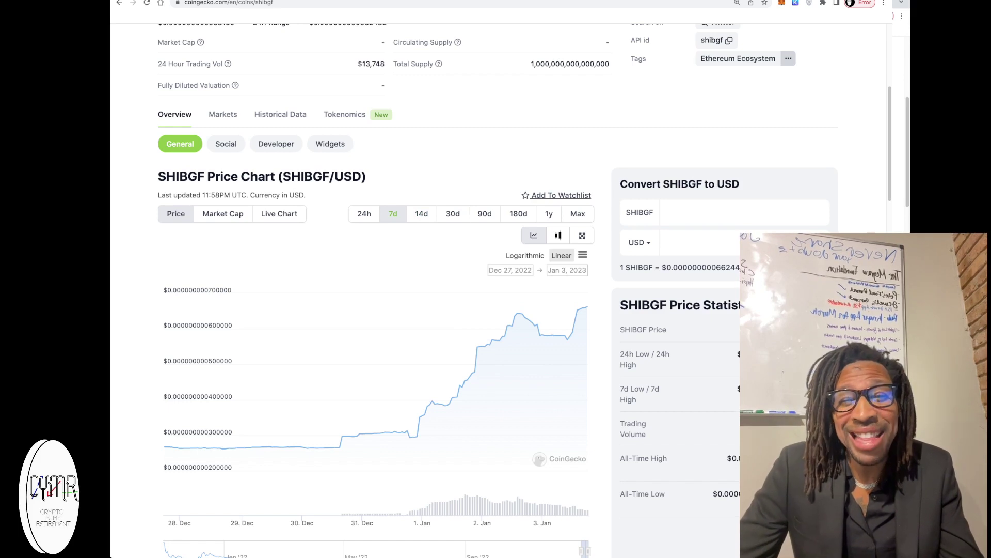
pyautogui.moveTo(475, 349)
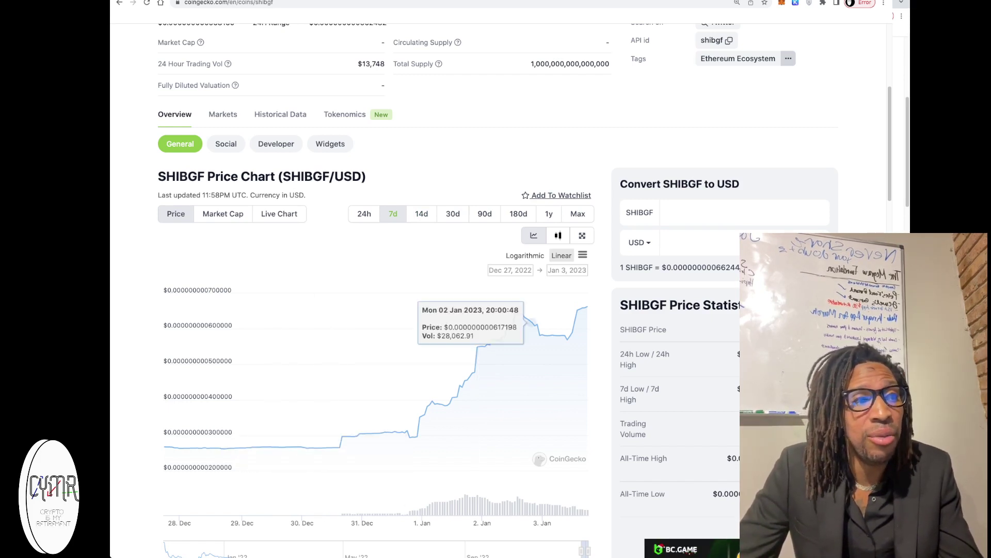
pyautogui.scroll(4, 476, 344)
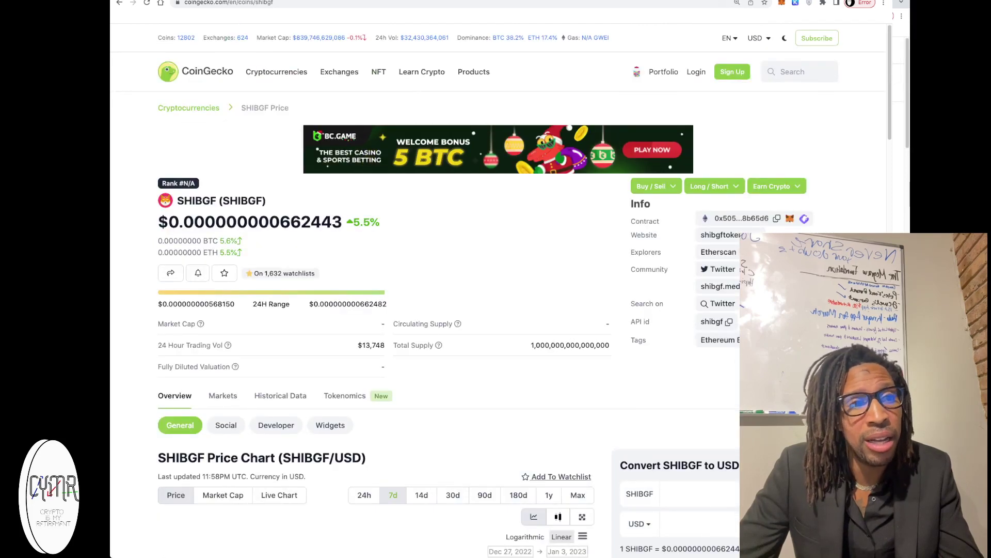
pyautogui.click(720, 234)
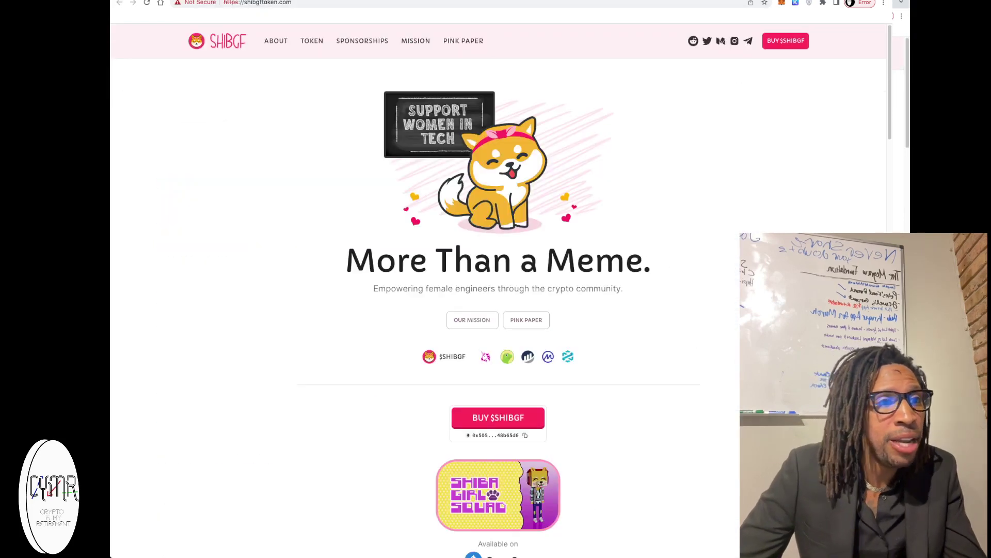
pyautogui.scroll(-2, 498, 311)
pyautogui.scroll(-3, 497, 309)
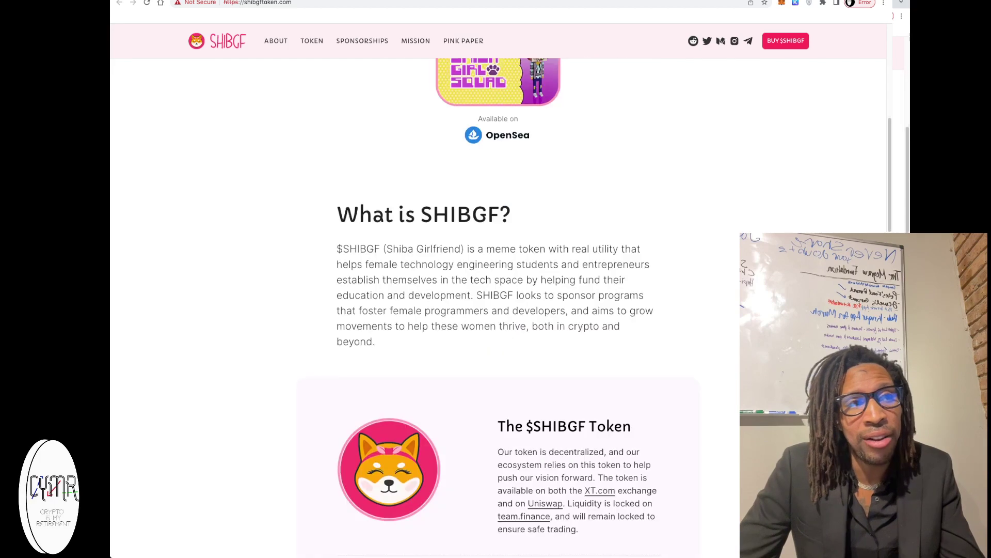
pyautogui.scroll(2, 499, 310)
pyautogui.scroll(-5, 499, 310)
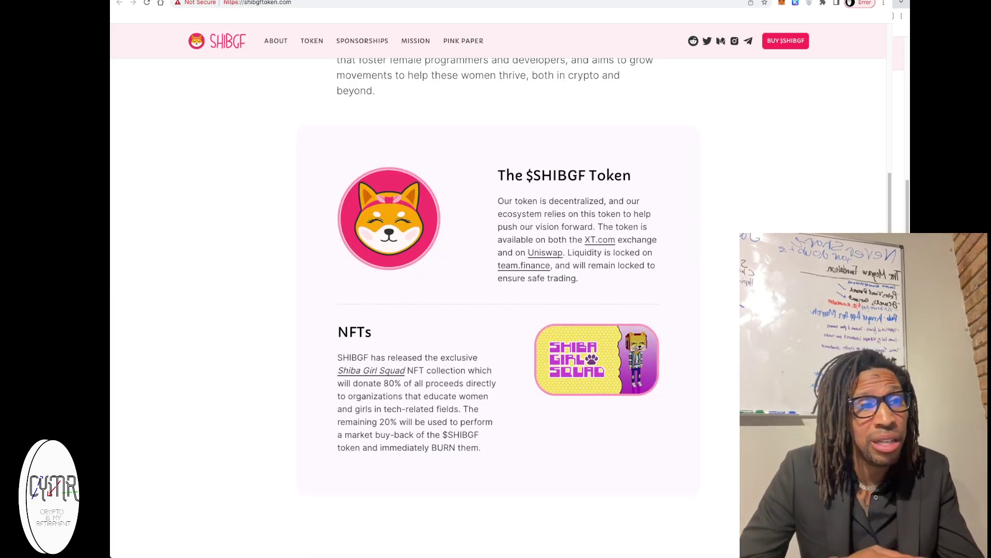
pyautogui.scroll(-5, 498, 310)
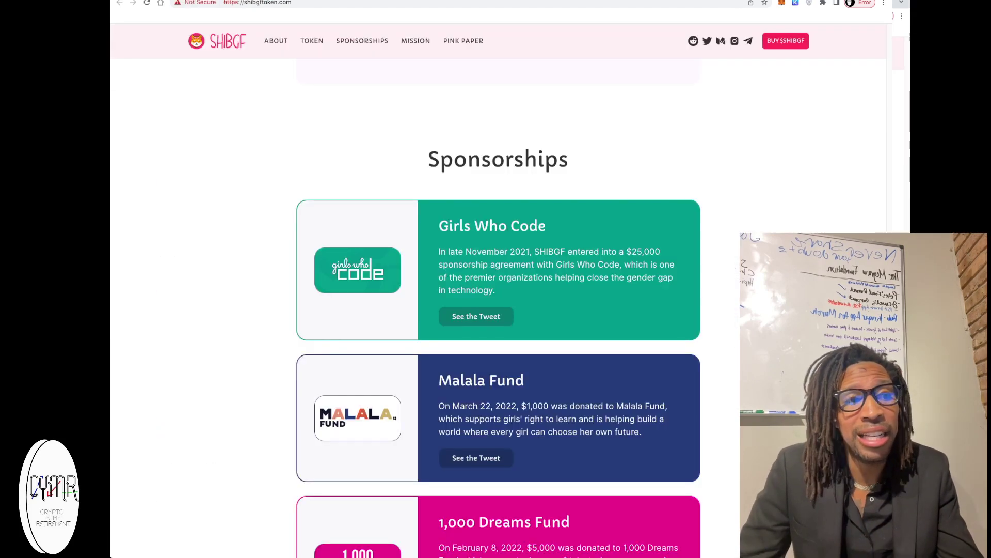
pyautogui.scroll(-5, 498, 309)
pyautogui.scroll(-5, 498, 309)
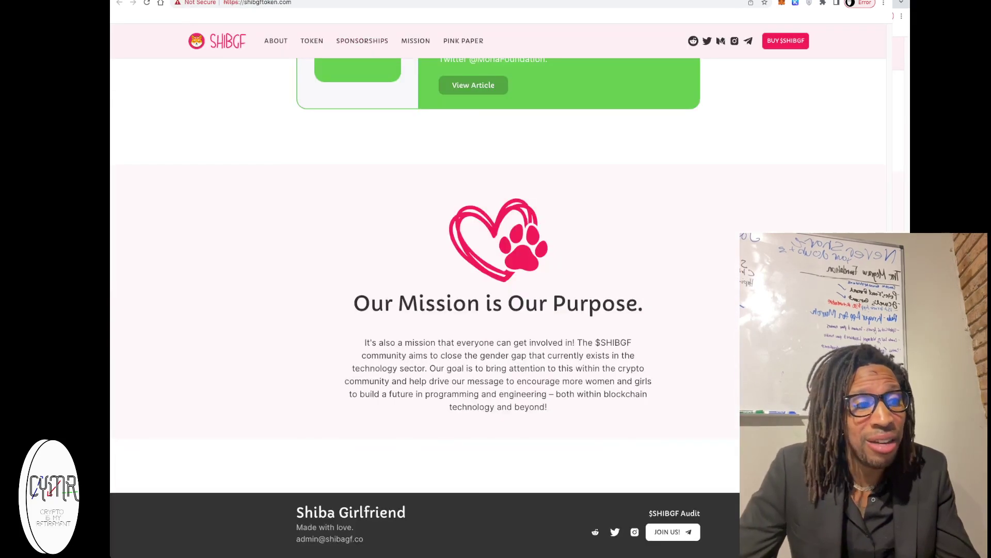
pyautogui.scroll(6, 498, 310)
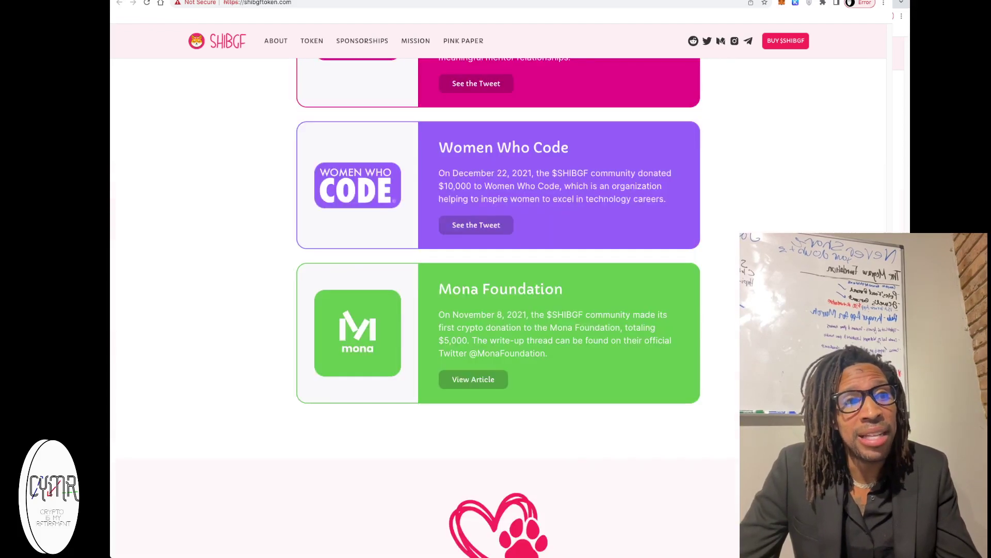
pyautogui.scroll(3, 498, 309)
pyautogui.scroll(2, 498, 310)
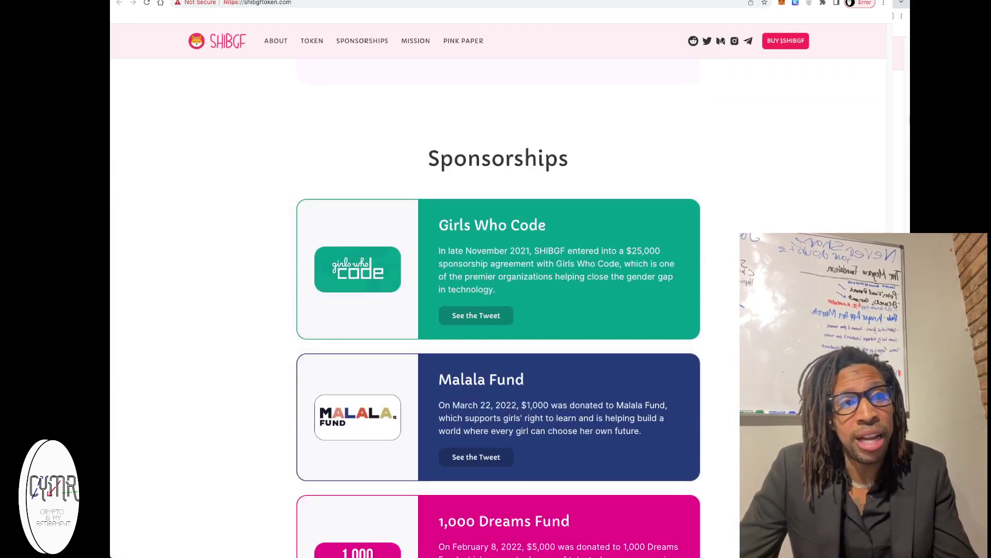
pyautogui.scroll(-4, 498, 310)
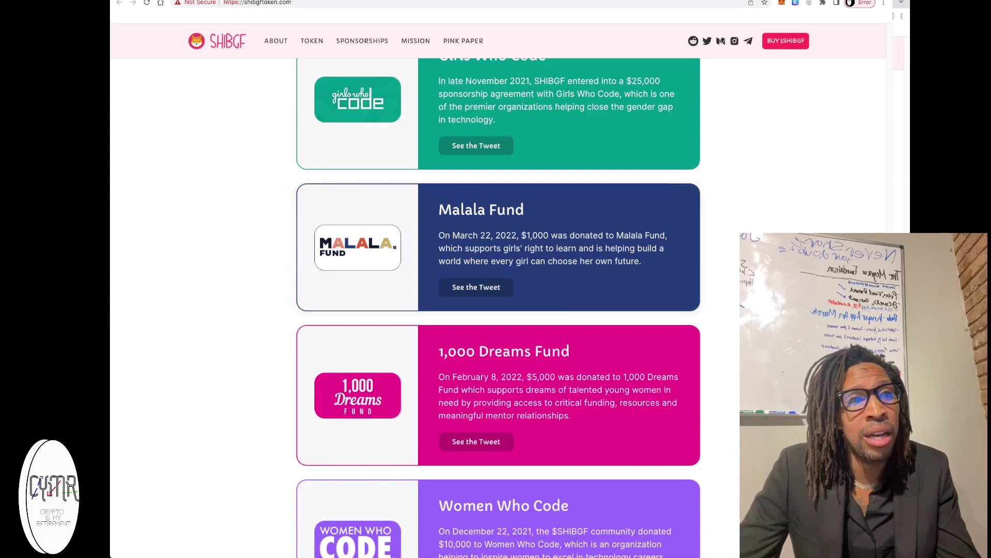
pyautogui.scroll(-4, 498, 310)
pyautogui.scroll(-1, 499, 311)
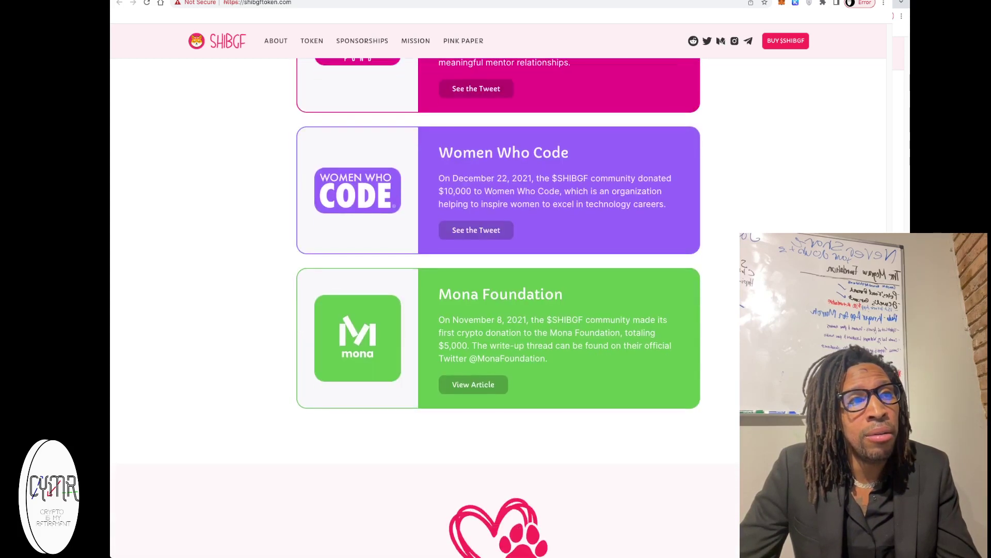
pyautogui.scroll(2, 498, 311)
pyautogui.scroll(-1, 498, 310)
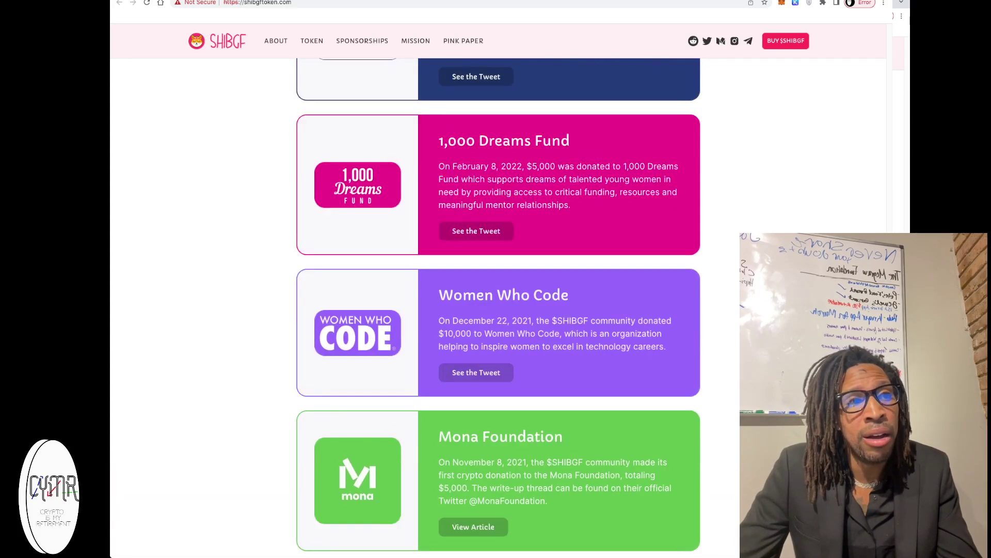
pyautogui.scroll(5, 498, 310)
pyautogui.scroll(10, 498, 311)
pyautogui.scroll(5, 498, 309)
pyautogui.scroll(1, 498, 311)
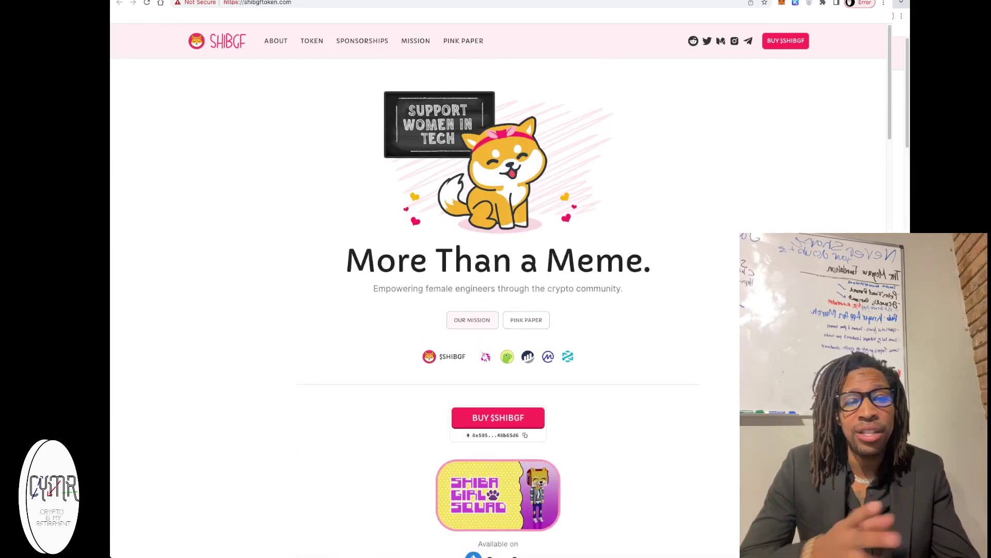
pyautogui.scroll(-2, 498, 310)
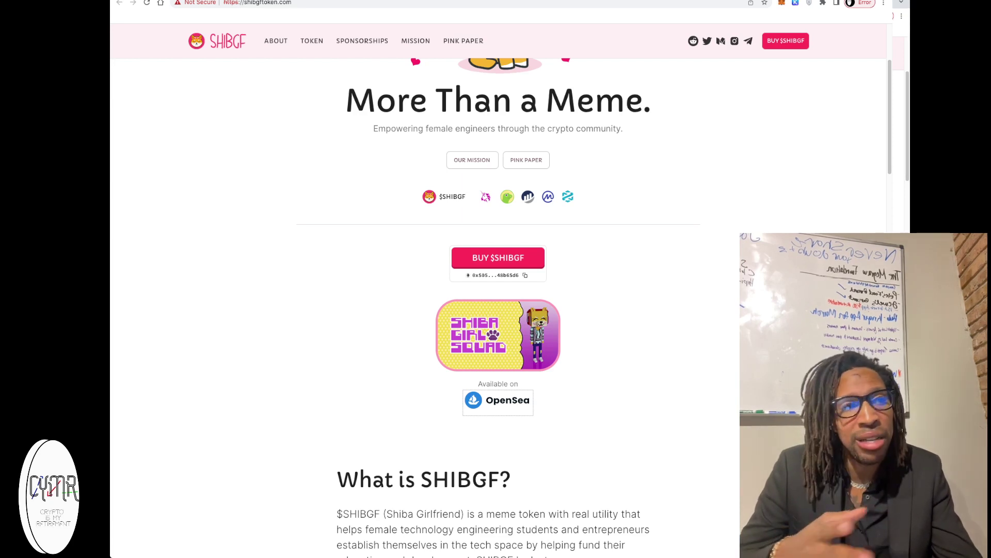
pyautogui.scroll(3, 498, 309)
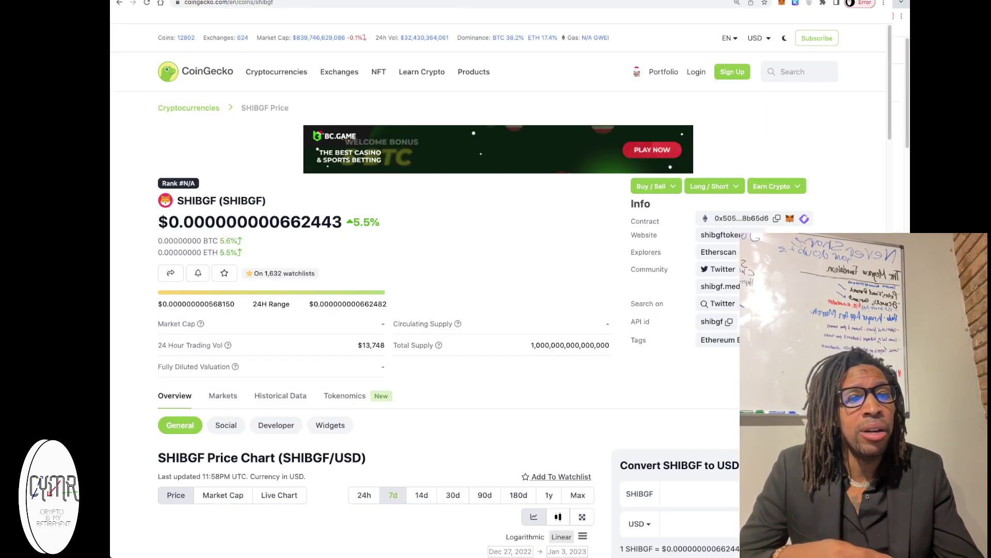
pyautogui.scroll(-10, 495, 310)
pyautogui.scroll(-15, 496, 310)
pyautogui.scroll(4, 496, 310)
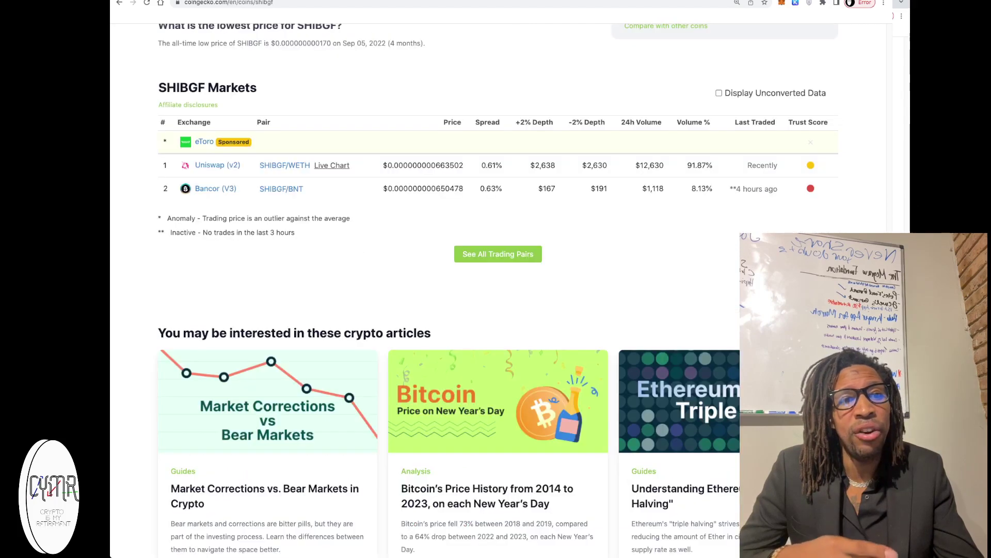
pyautogui.scroll(6, 496, 310)
pyautogui.scroll(-4, 495, 309)
pyautogui.scroll(-1, 496, 310)
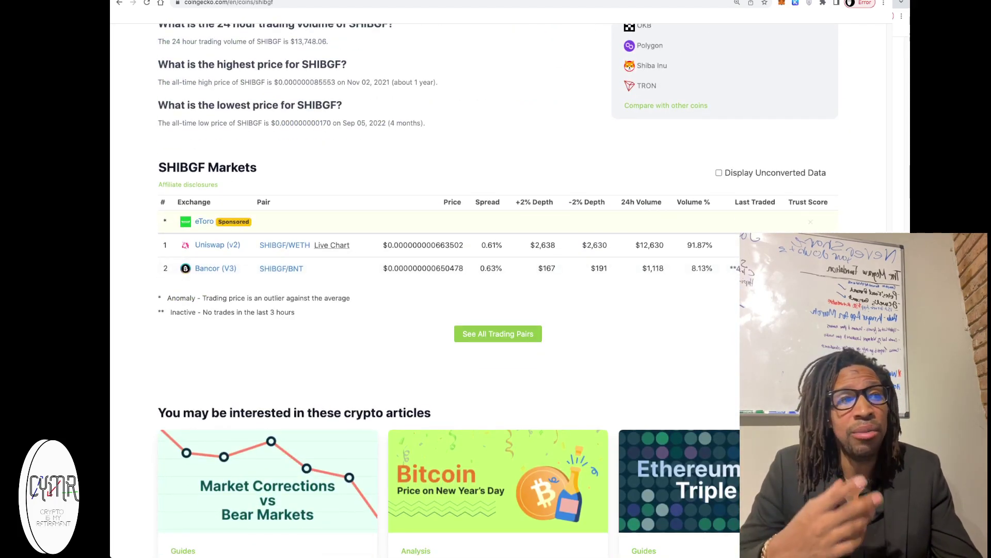
pyautogui.scroll(15, 497, 310)
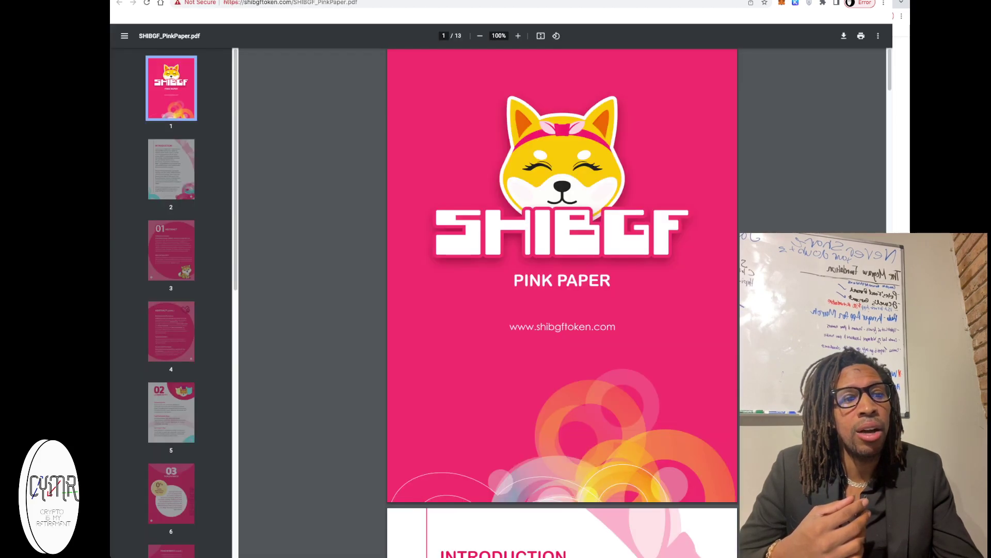
pyautogui.scroll(-2, 171, 303)
pyautogui.scroll(-3, 171, 302)
pyautogui.scroll(-7, 172, 302)
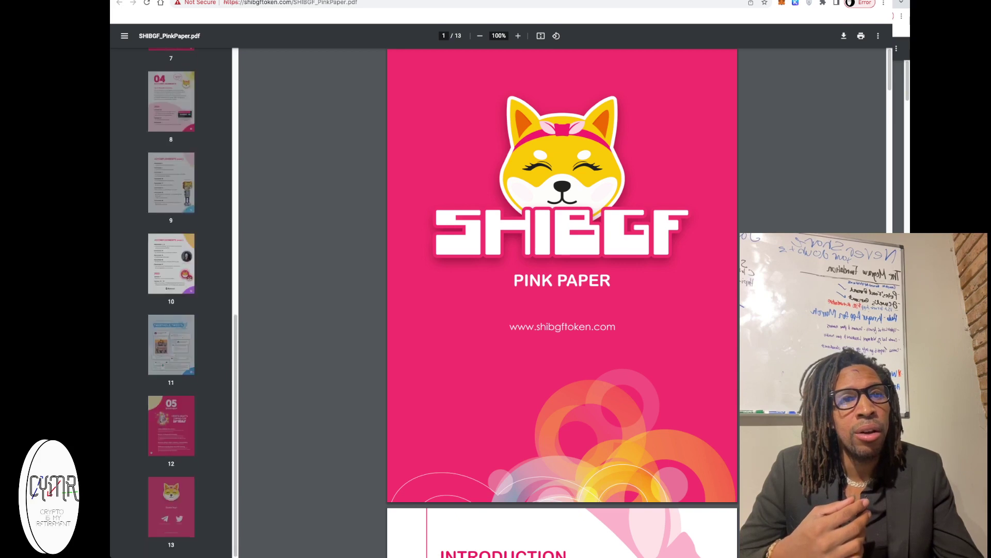
# Step: Jump to pages 10 and 12 of the SHIBGF Pink Paper via the thumbnail sidebar
pyautogui.click(171, 264)
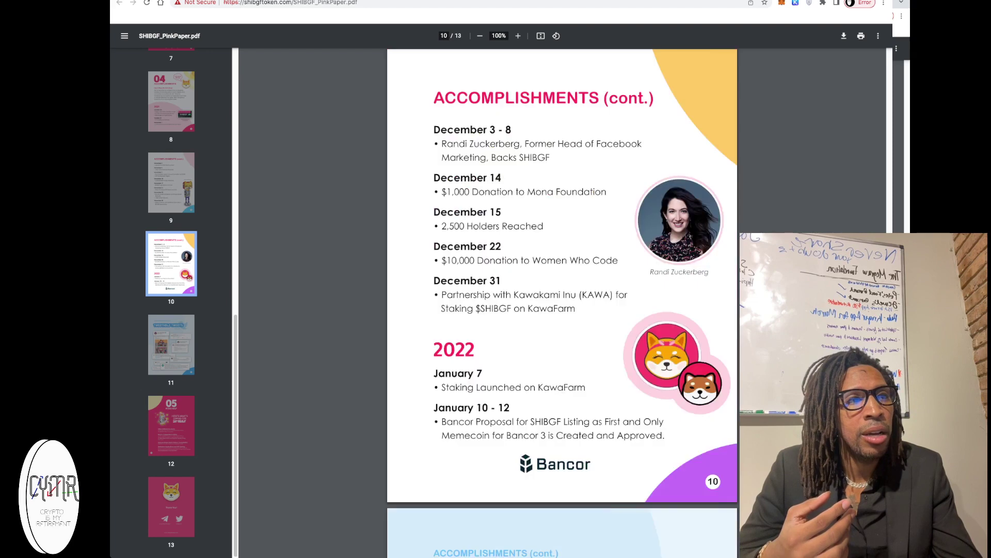
pyautogui.click(171, 425)
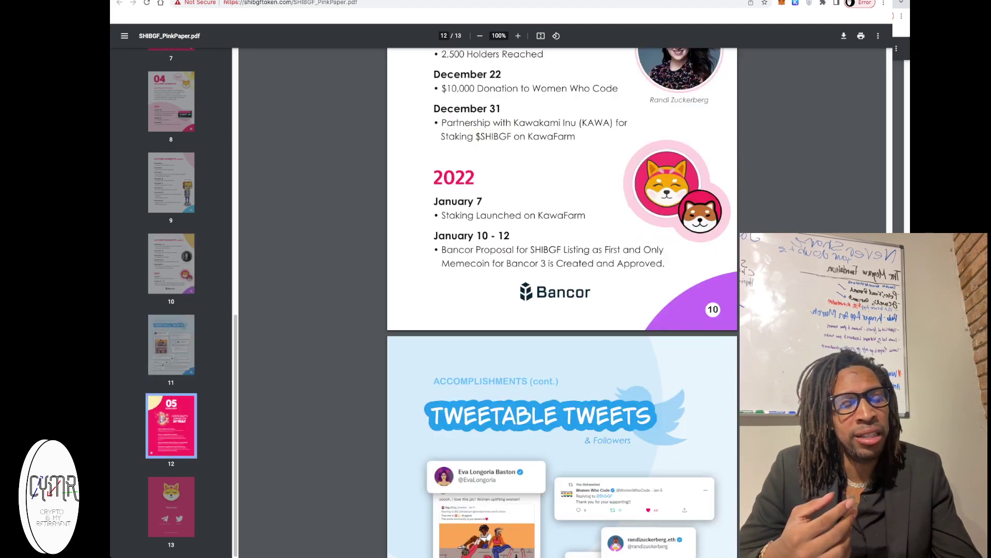
pyautogui.scroll(-10, 563, 302)
pyautogui.scroll(1, 563, 302)
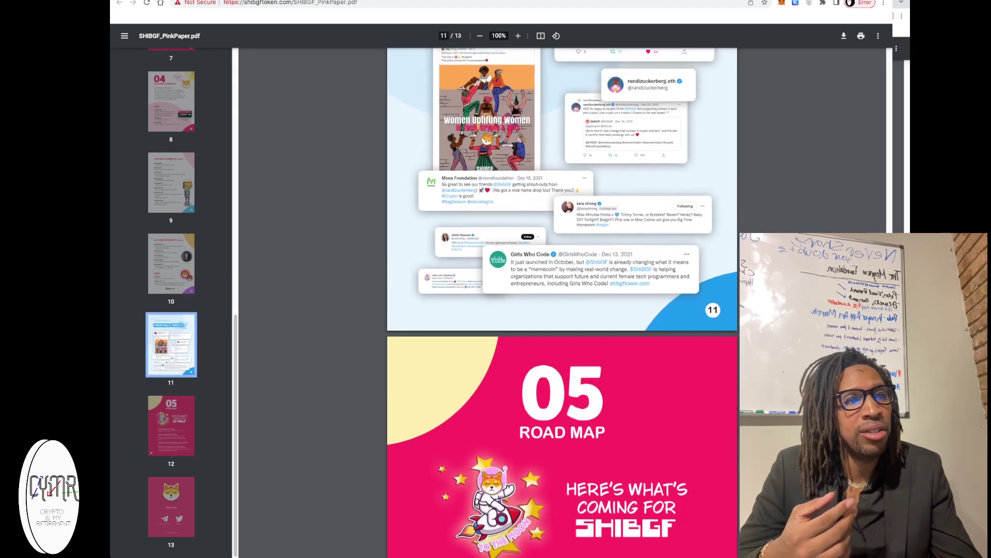
pyautogui.scroll(3, 562, 302)
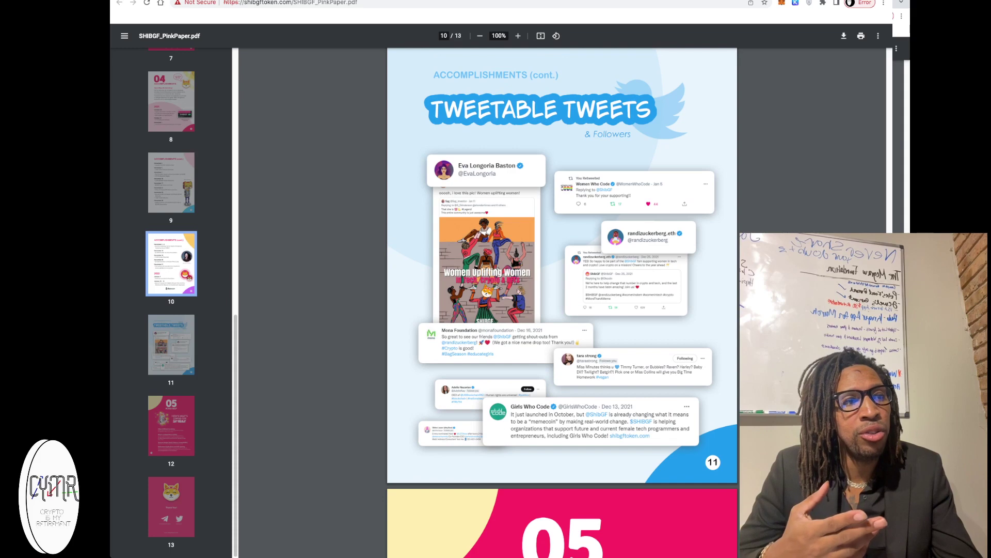
pyautogui.scroll(4, 562, 302)
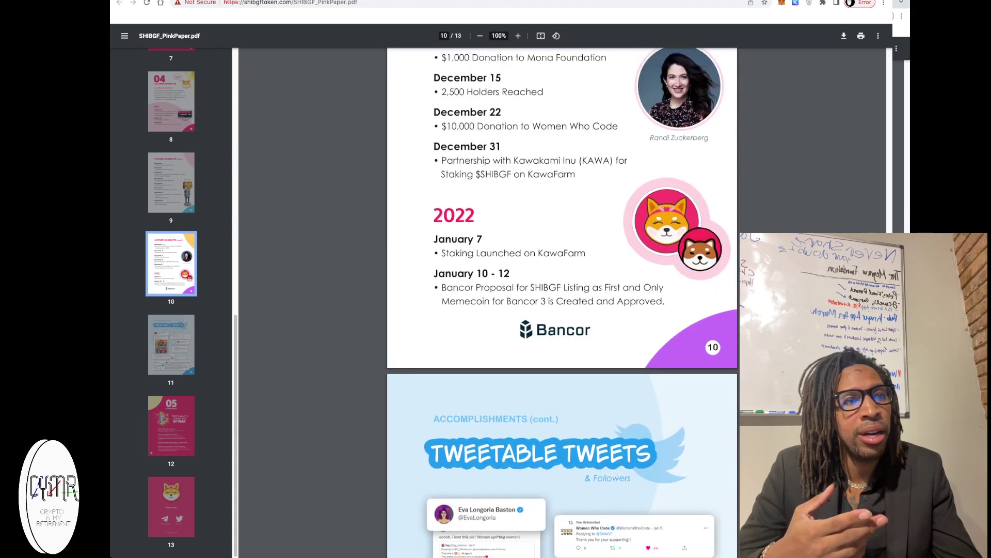
pyautogui.scroll(2, 562, 302)
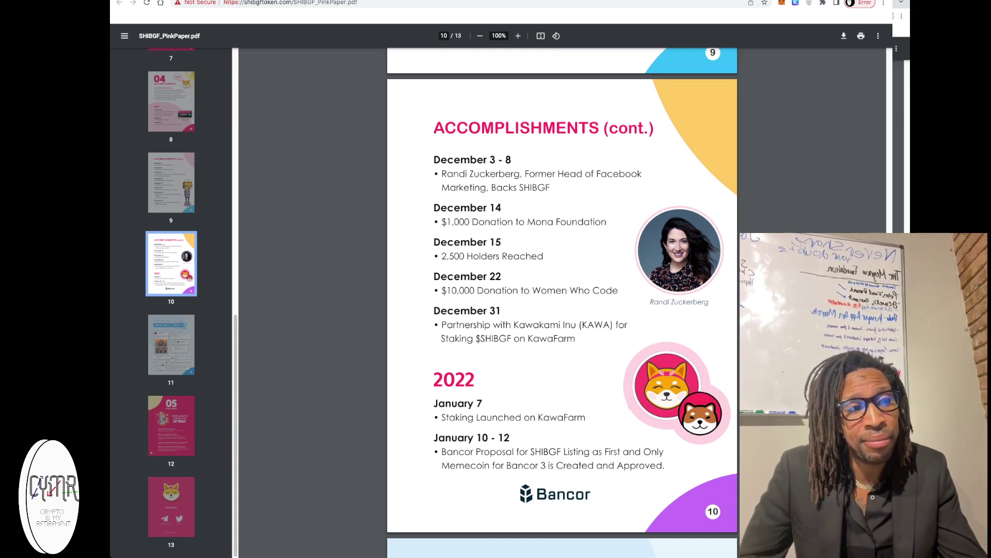
pyautogui.scroll(-1, 562, 302)
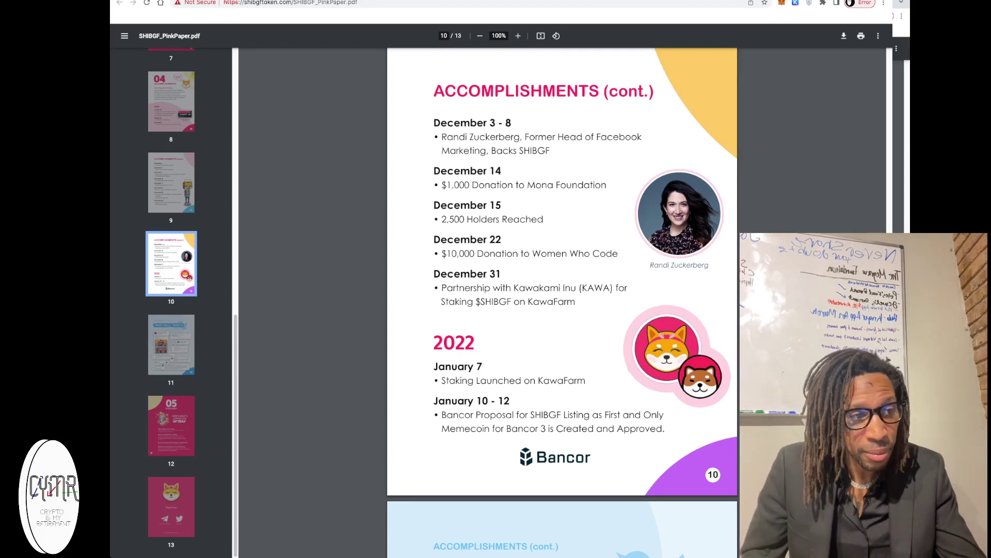
pyautogui.scroll(-5, 562, 302)
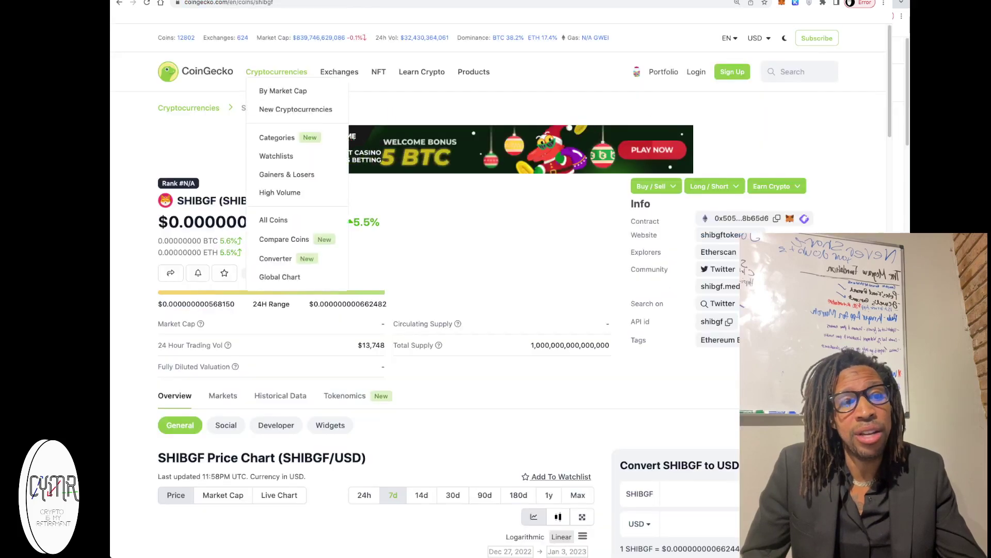
pyautogui.scroll(-5, 372, 310)
pyautogui.scroll(-5, 372, 310)
pyautogui.scroll(-2, 372, 310)
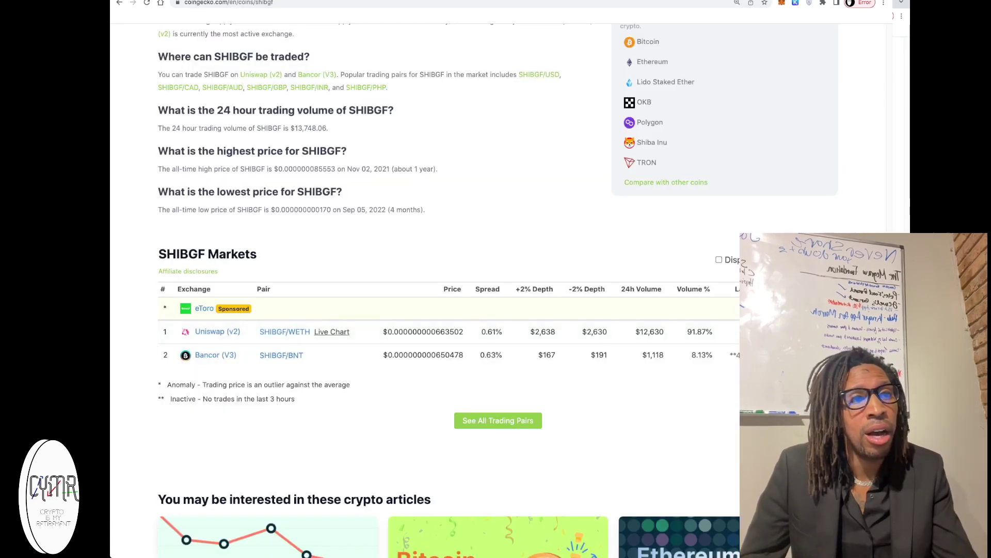
pyautogui.scroll(2, 427, 310)
pyautogui.scroll(10, 426, 310)
pyautogui.scroll(3, 426, 310)
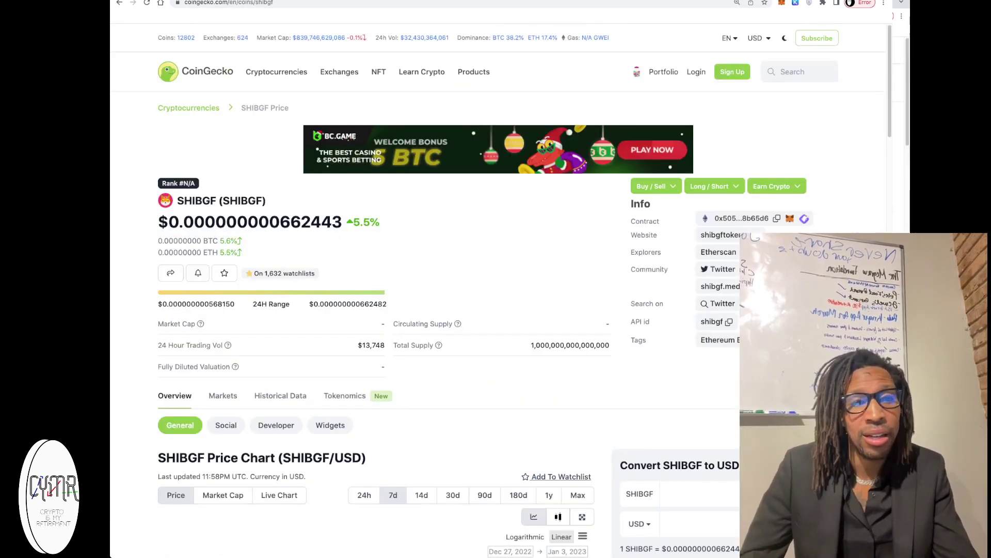